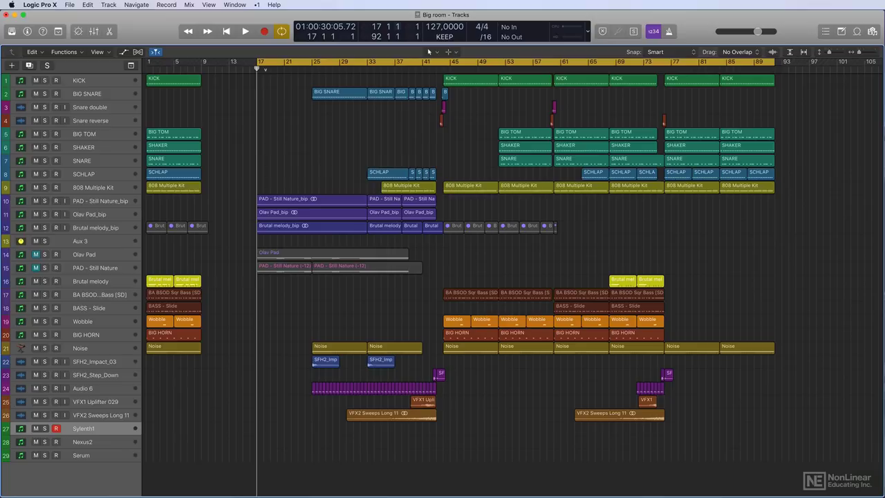
- Open the Sylenth1 window and audition the LD DanceLead preset on the keyboard
{"action": "key", "text": "v"}
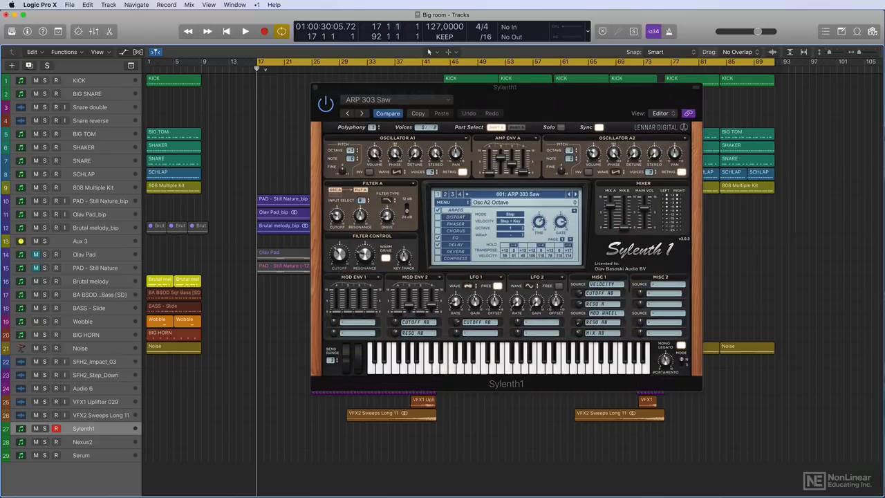
{"action": "left_click_drag", "start_coordinate": [530, 85], "coordinate": [525, 77]}
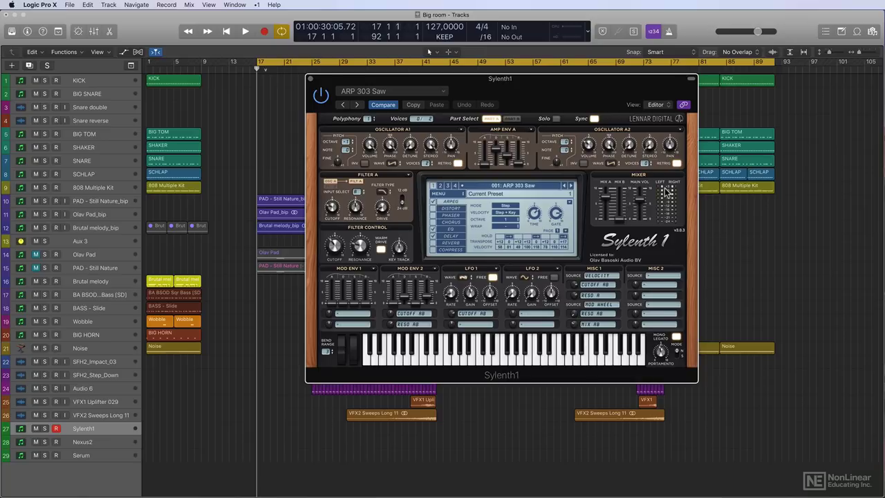
{"action": "left_click", "coordinate": [519, 188]}
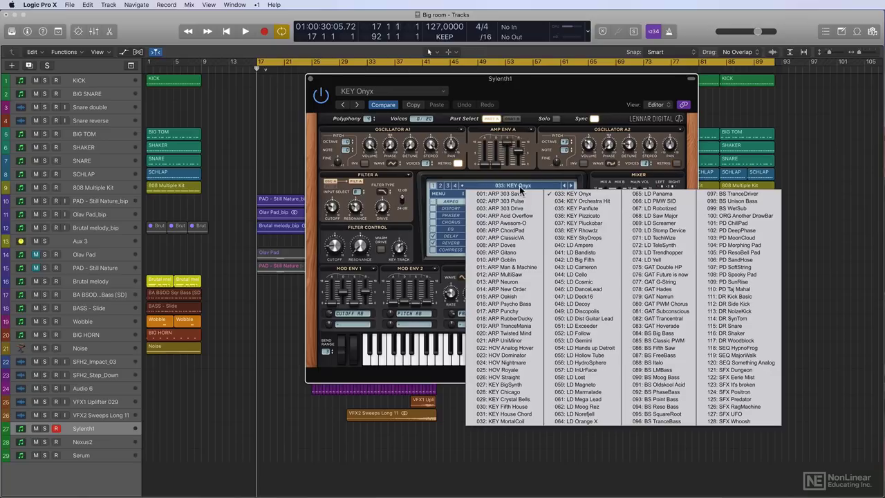
{"action": "left_click", "coordinate": [599, 289]}
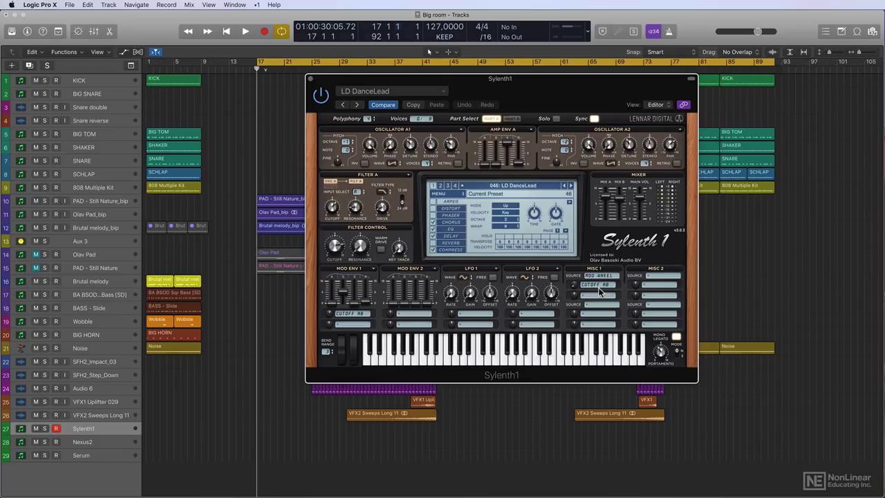
{"action": "left_click", "coordinate": [470, 367]}
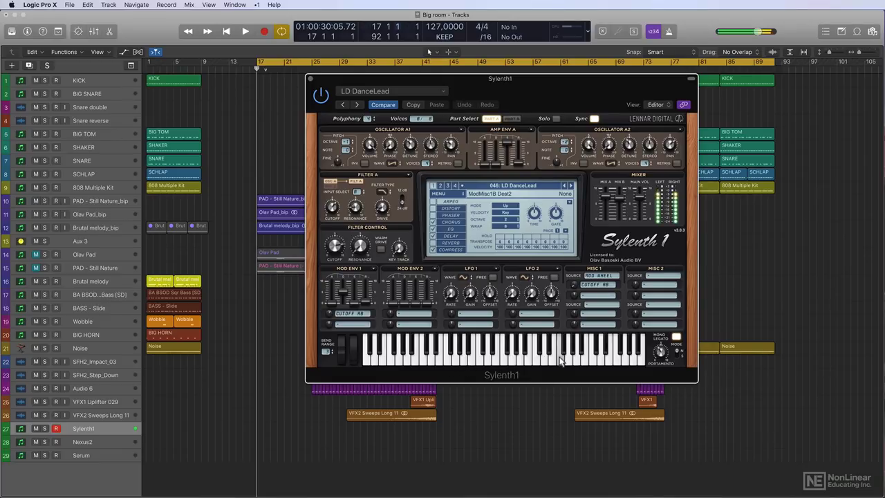
{"action": "left_click", "coordinate": [602, 356]}
{"action": "left_click", "coordinate": [504, 359]}
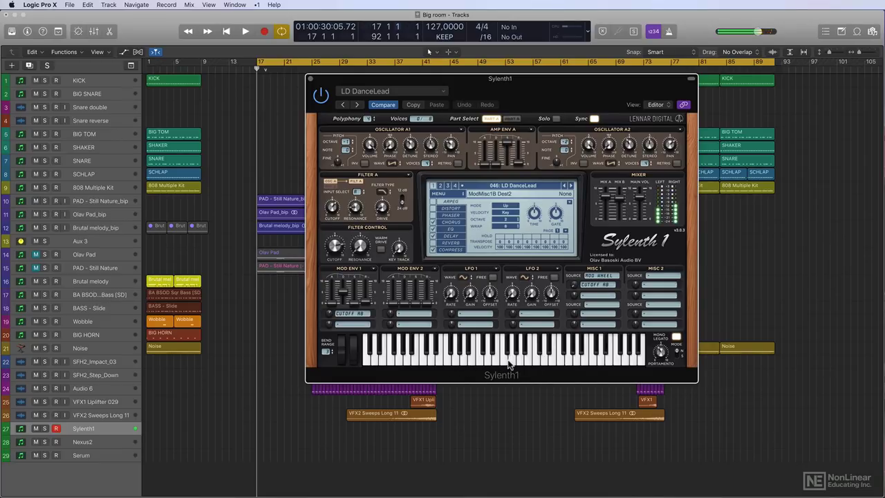
{"action": "left_click", "coordinate": [509, 364]}
{"action": "left_click", "coordinate": [620, 363]}
{"action": "left_click", "coordinate": [589, 365]}
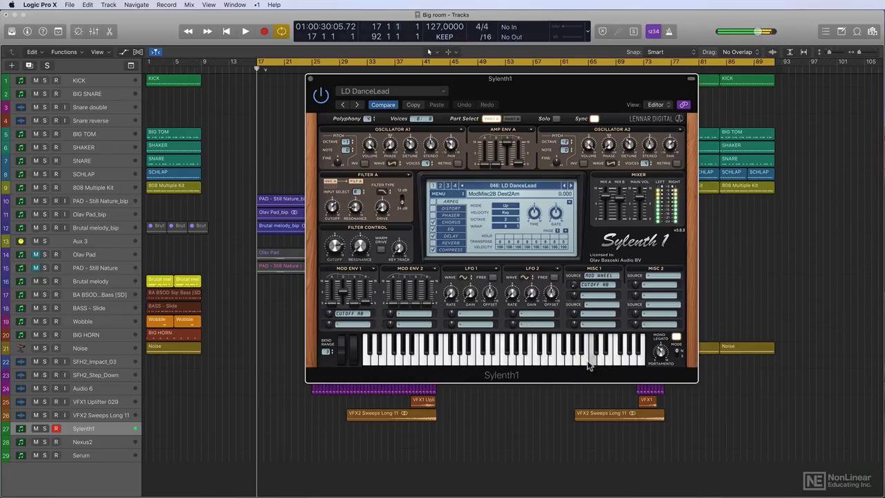
- Load the BS Big Bass preset, switch mono legato off, and play a bass run
{"action": "left_click", "coordinate": [519, 185]}
{"action": "left_click", "coordinate": [680, 338]}
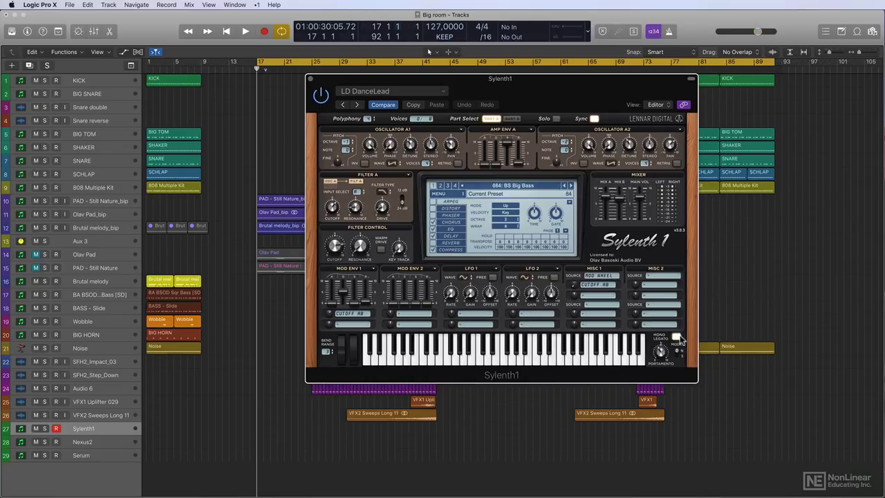
{"action": "left_click", "coordinate": [679, 338]}
{"action": "left_click", "coordinate": [447, 356]}
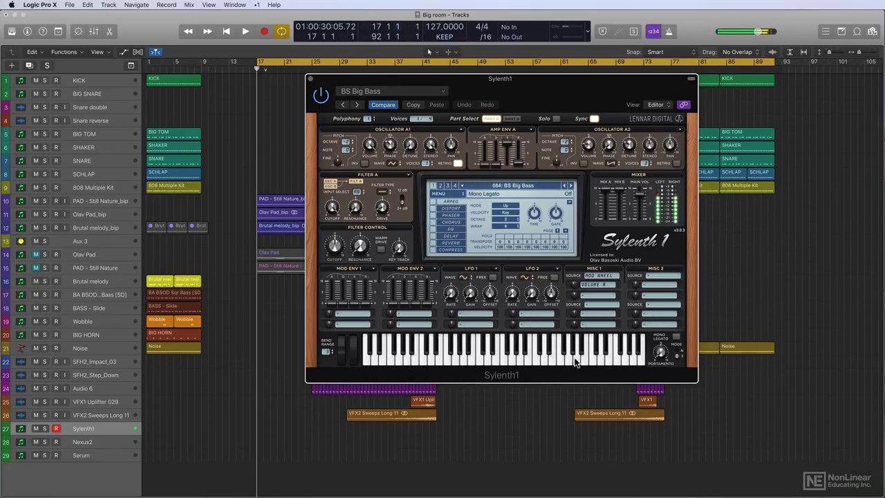
{"action": "left_click_drag", "start_coordinate": [574, 362], "coordinate": [473, 354]}
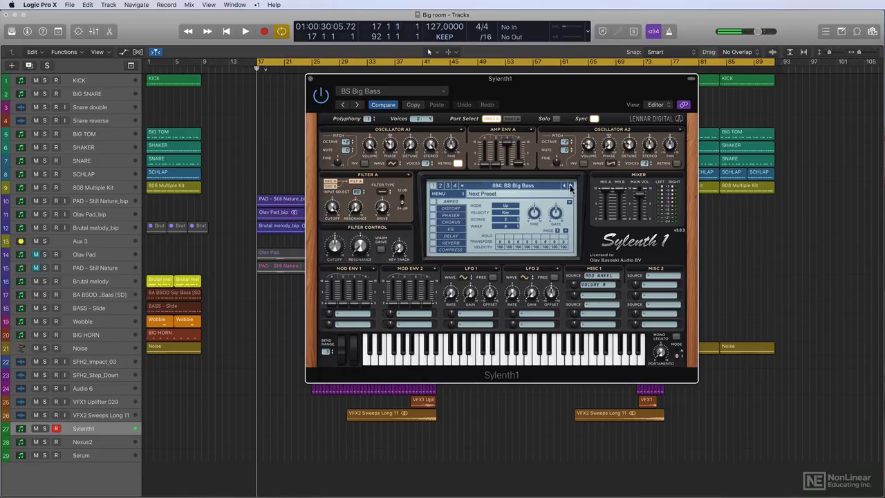
- Step through the BS Classic PWM and BS Fifth Saw presets, playing notes of each
{"action": "left_click", "coordinate": [570, 186]}
{"action": "left_click", "coordinate": [444, 358]}
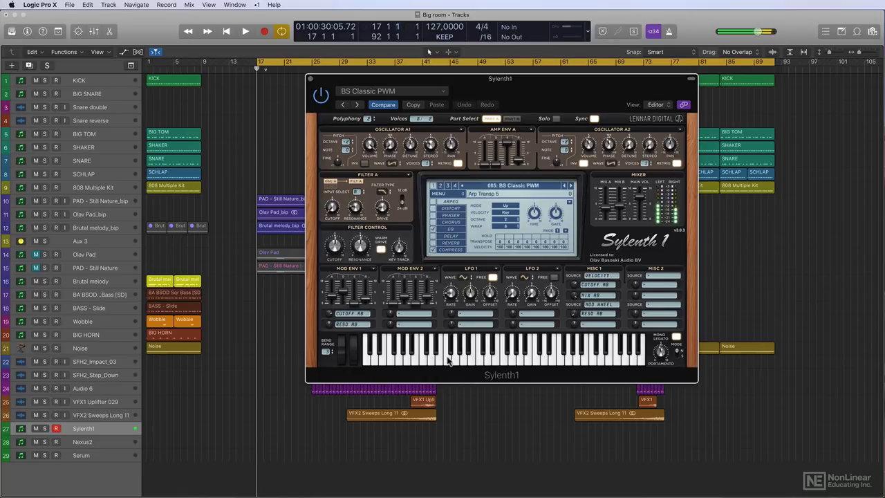
{"action": "left_click", "coordinate": [570, 186]}
{"action": "left_click", "coordinate": [492, 358]}
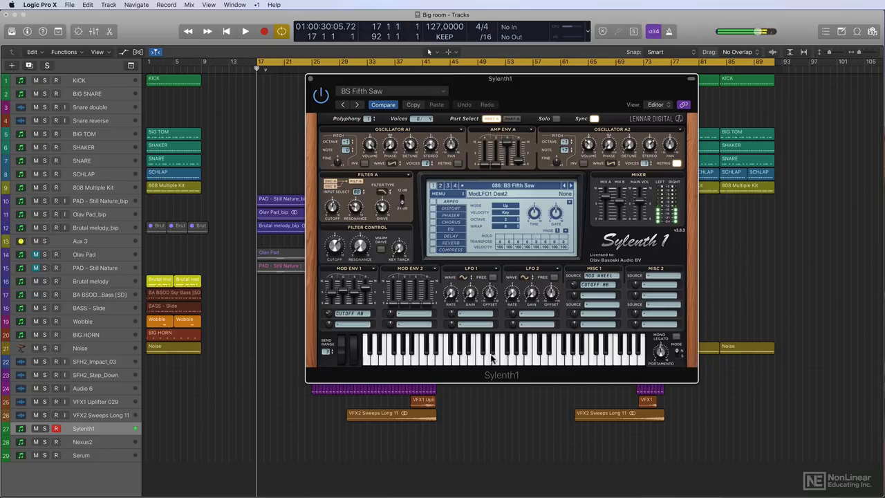
{"action": "left_click_drag", "start_coordinate": [493, 357], "coordinate": [514, 354]}
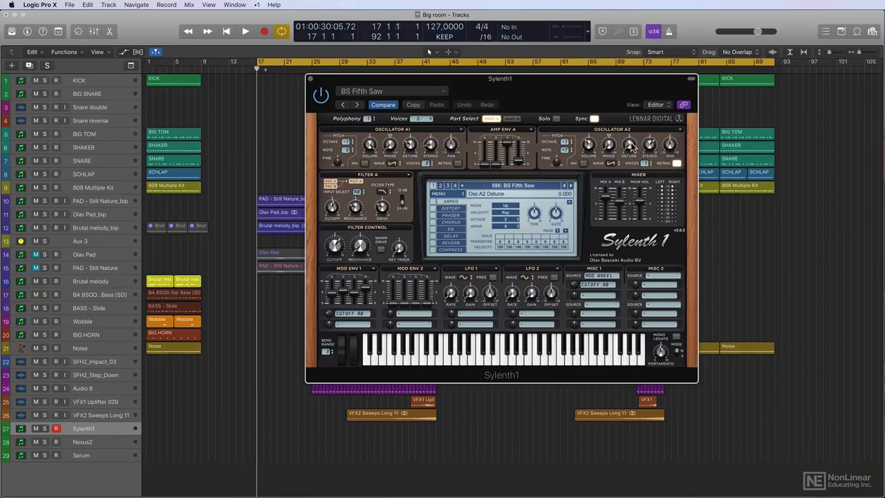
- Select the Nexus2 track, try LD Arpeggiate me, then load the LD Buzz Me! dance lead
{"action": "left_click", "coordinate": [87, 443]}
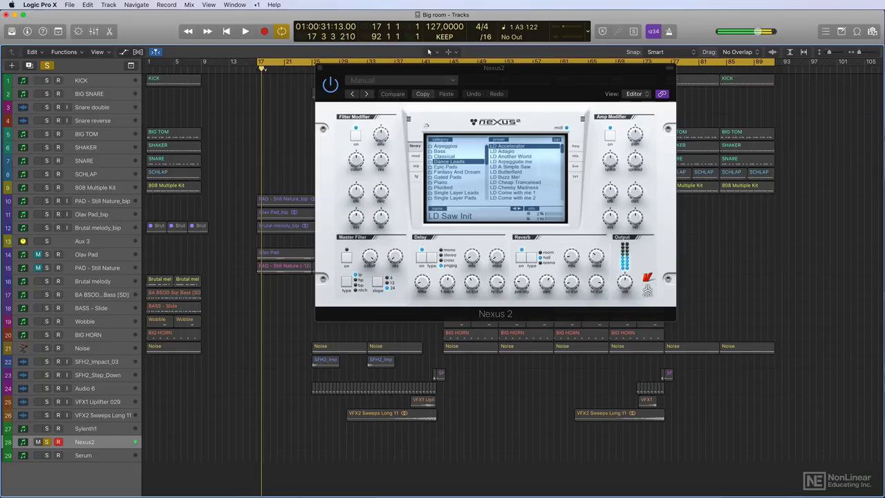
{"action": "left_click", "coordinate": [513, 161]}
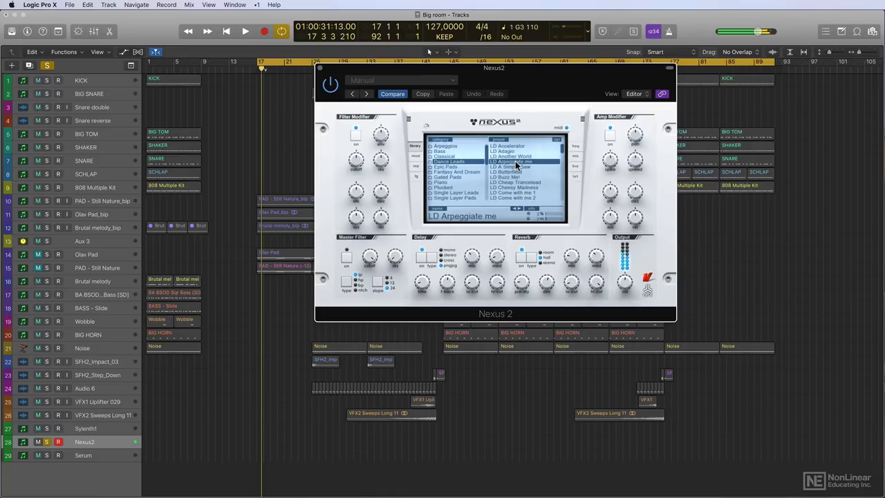
{"action": "left_click", "coordinate": [522, 178]}
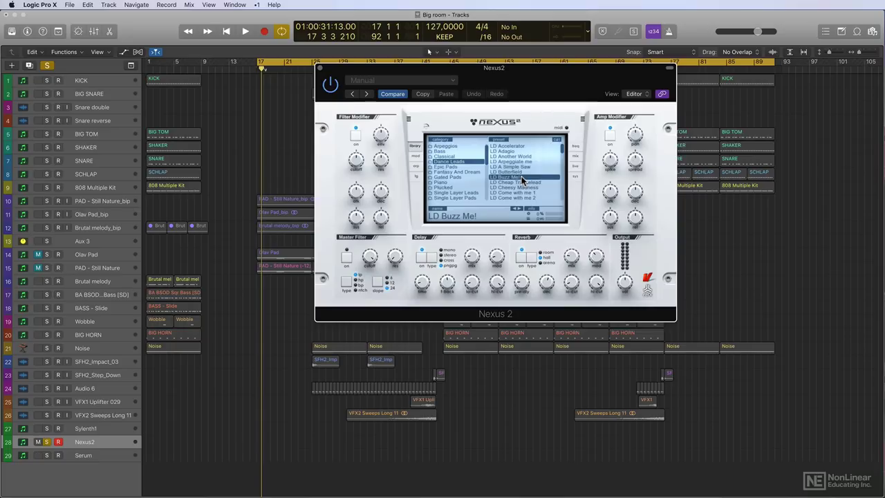
- Load the PN Octaved Ab-Ba Piano preset in Nexus2 and turn its reverb on
{"action": "left_click", "coordinate": [456, 180]}
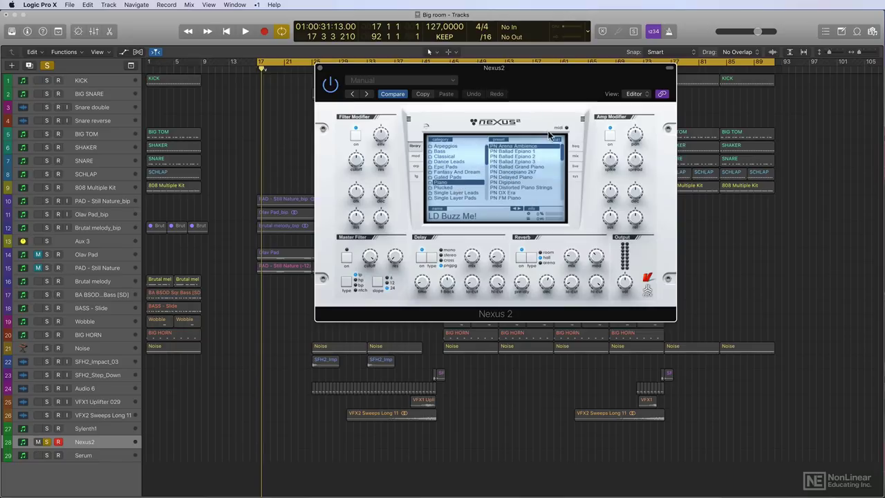
{"action": "left_click", "coordinate": [521, 171]}
{"action": "scroll", "coordinate": [521, 170], "scroll_direction": "down", "scroll_amount": 5}
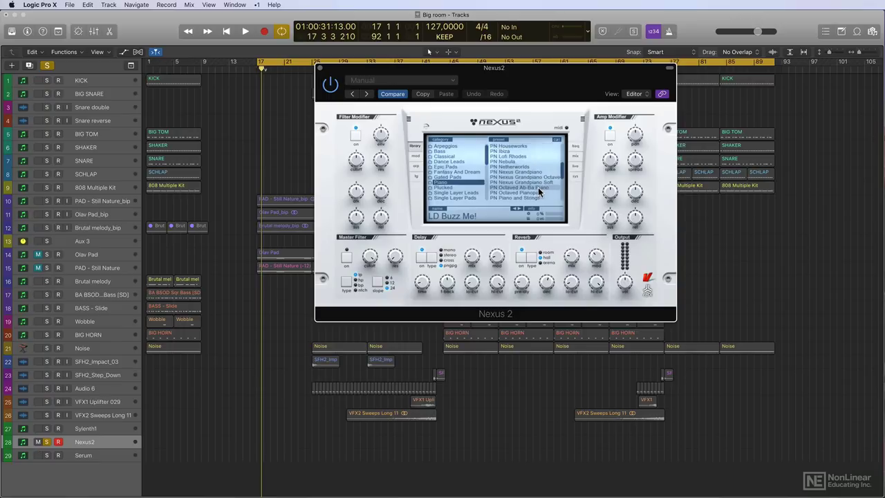
{"action": "left_click", "coordinate": [539, 188]}
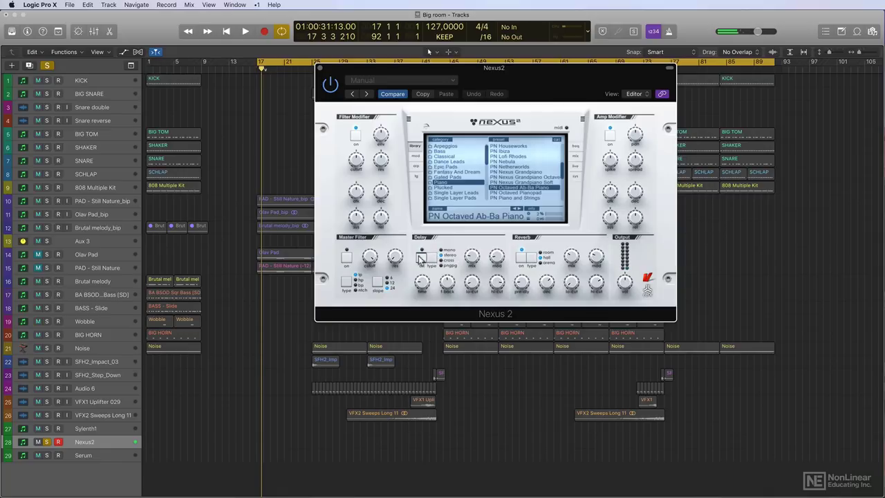
{"action": "left_click", "coordinate": [522, 258]}
- Unsolo Nexus2, open Serum on the Serum track, and position its window over the arrangement
{"action": "key", "text": "s"}
{"action": "left_click", "coordinate": [81, 455]}
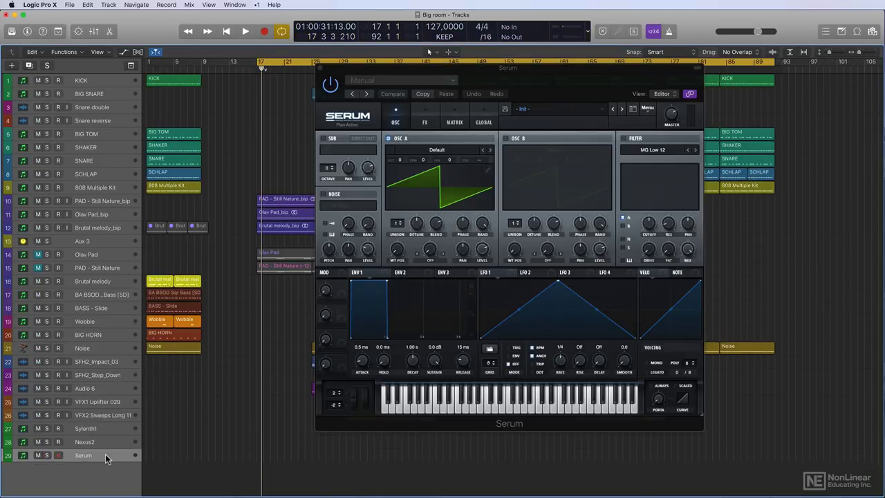
{"action": "mouse_move", "coordinate": [513, 69]}
{"action": "left_mouse_down"}
{"action": "mouse_move", "coordinate": [500, 27]}
{"action": "mouse_move", "coordinate": [526, 50]}
{"action": "mouse_move", "coordinate": [512, 64]}
{"action": "left_mouse_up"}
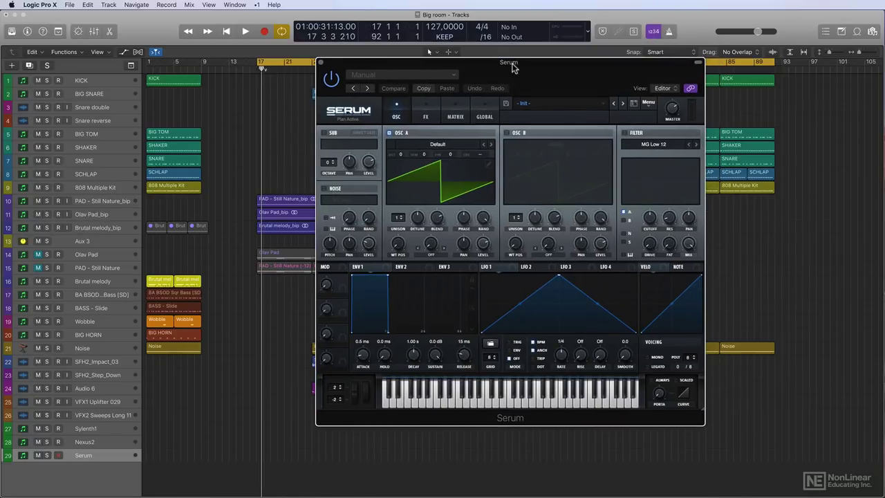
{"action": "left_click_drag", "start_coordinate": [513, 67], "coordinate": [485, 79]}
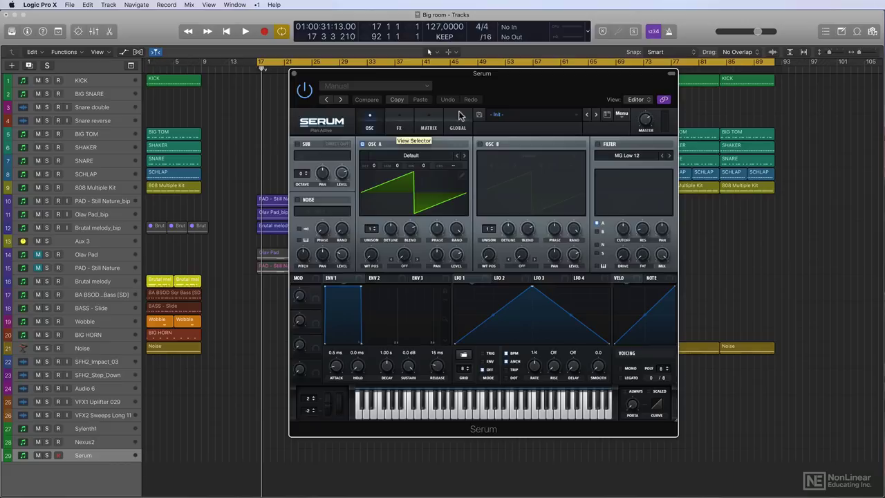
{"action": "left_click_drag", "start_coordinate": [530, 83], "coordinate": [540, 69]}
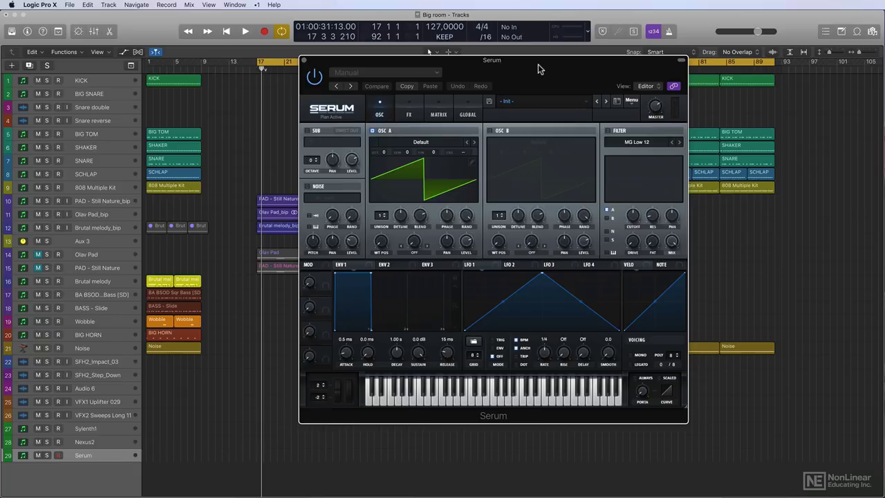
- Audition the Serum leads LD BraveHeart [7S] and LD HelloKitty [CFA]
{"action": "left_click", "coordinate": [527, 101]}
{"action": "mouse_move", "coordinate": [518, 134]}
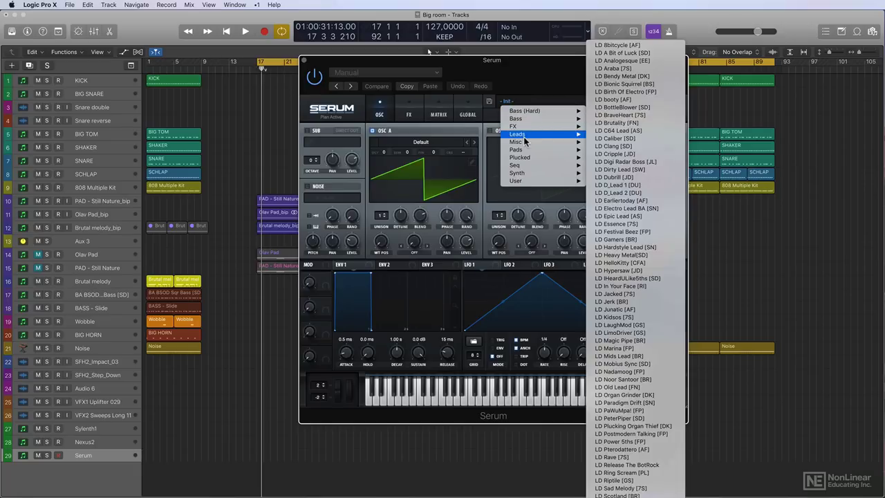
{"action": "left_click", "coordinate": [634, 114]}
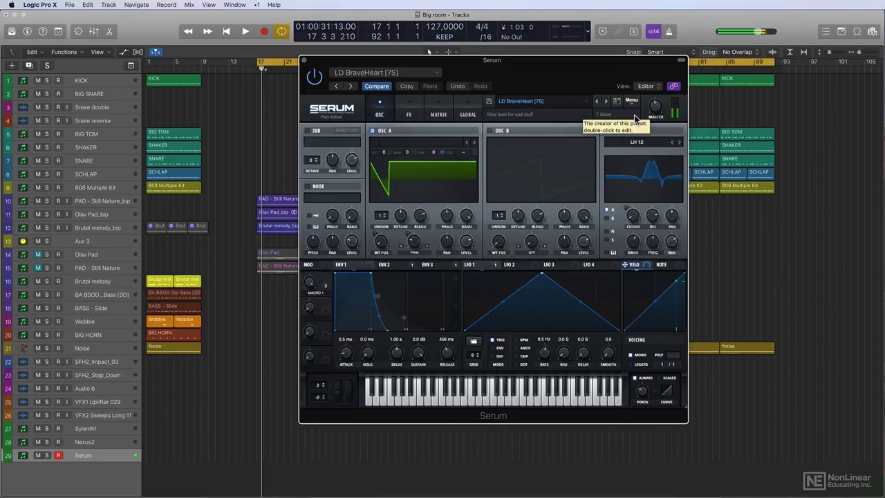
{"action": "left_click", "coordinate": [525, 100]}
{"action": "mouse_move", "coordinate": [517, 134]}
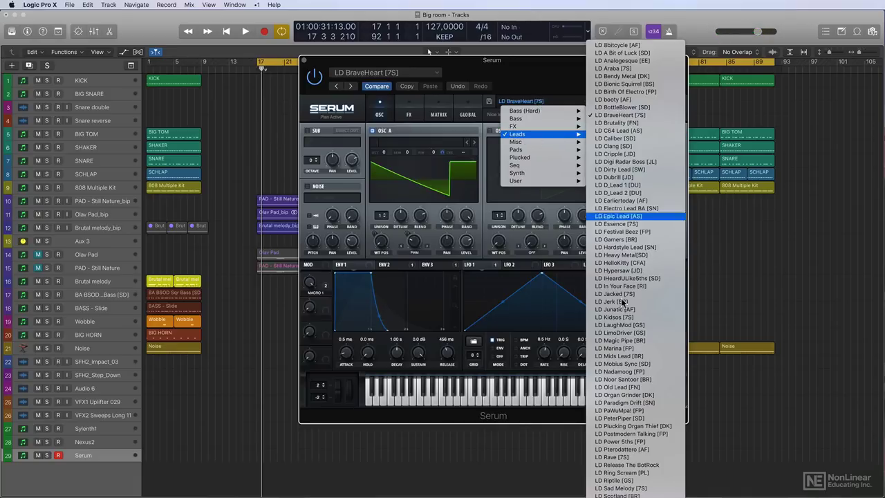
{"action": "left_click", "coordinate": [637, 264]}
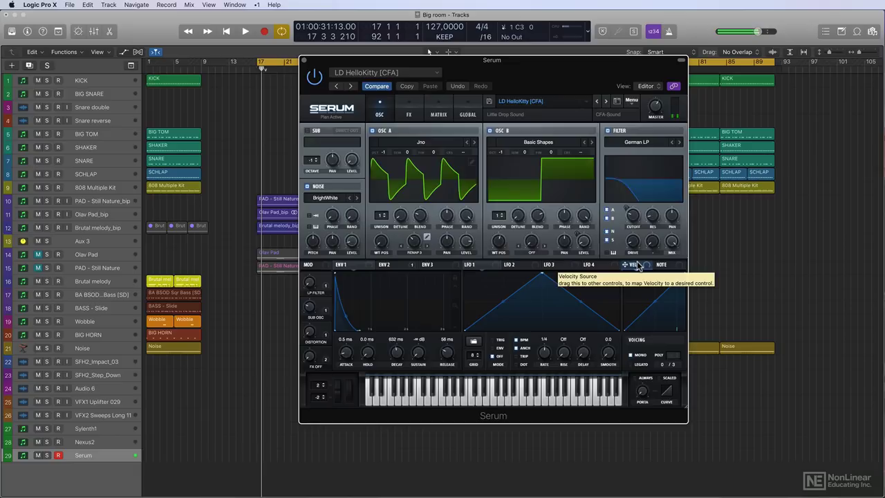
- Try LD Mobius Sync [SD] and LD Postmodern Talking [FP], then step to LD Power 5ths [FP]
{"action": "left_click", "coordinate": [520, 101]}
{"action": "mouse_move", "coordinate": [524, 134]}
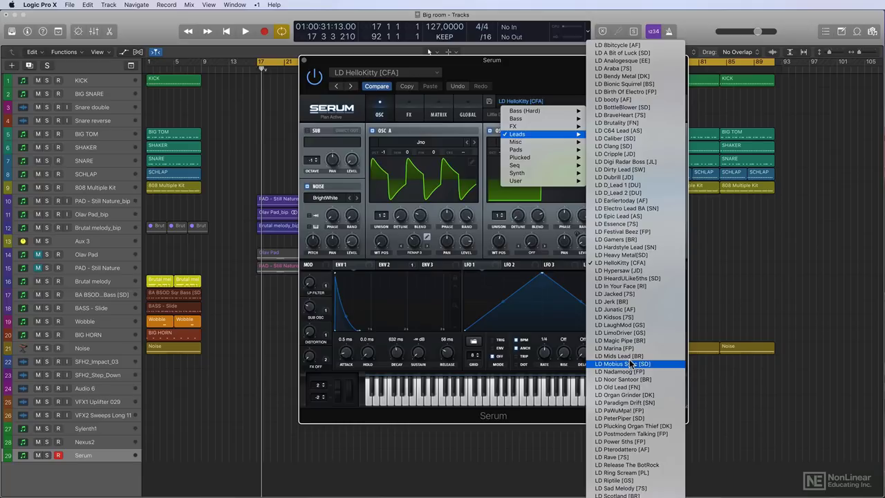
{"action": "left_click", "coordinate": [630, 364]}
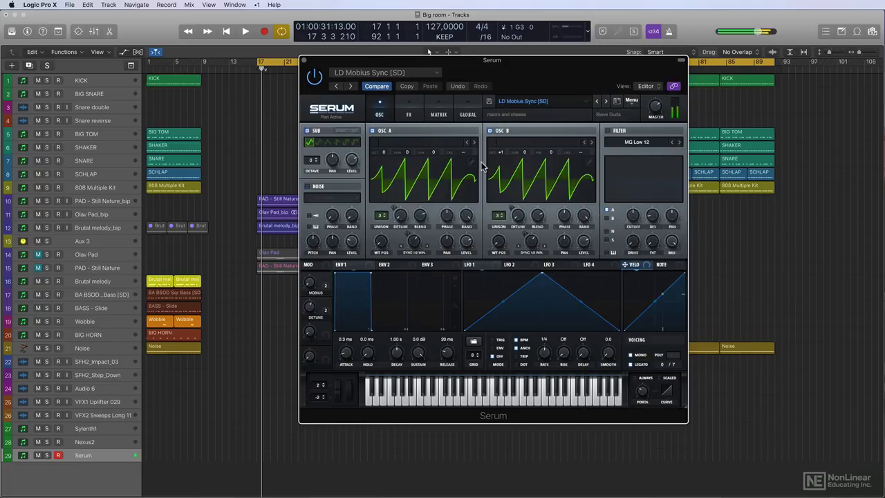
{"action": "left_click", "coordinate": [547, 104]}
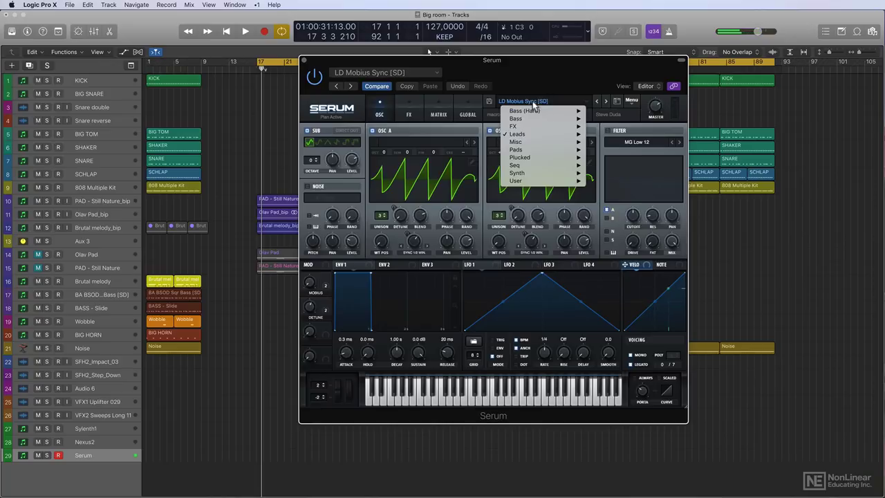
{"action": "mouse_move", "coordinate": [526, 134]}
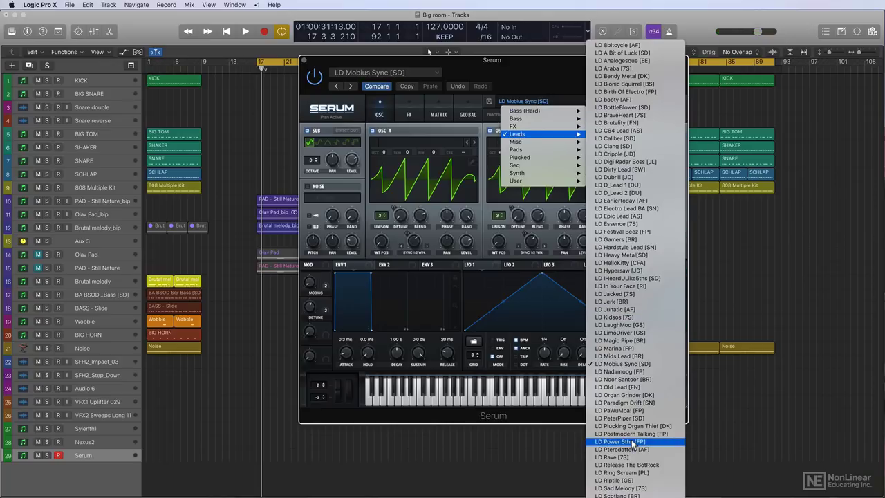
{"action": "left_click", "coordinate": [626, 433]}
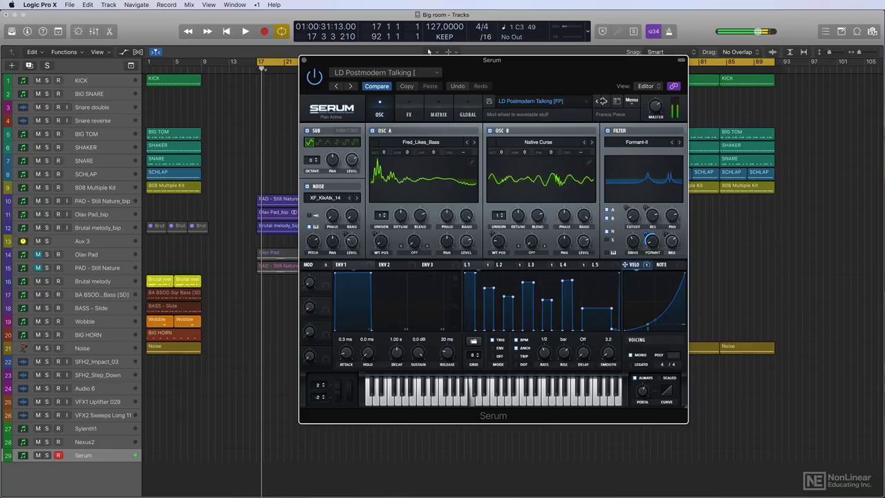
{"action": "left_click", "coordinate": [606, 102]}
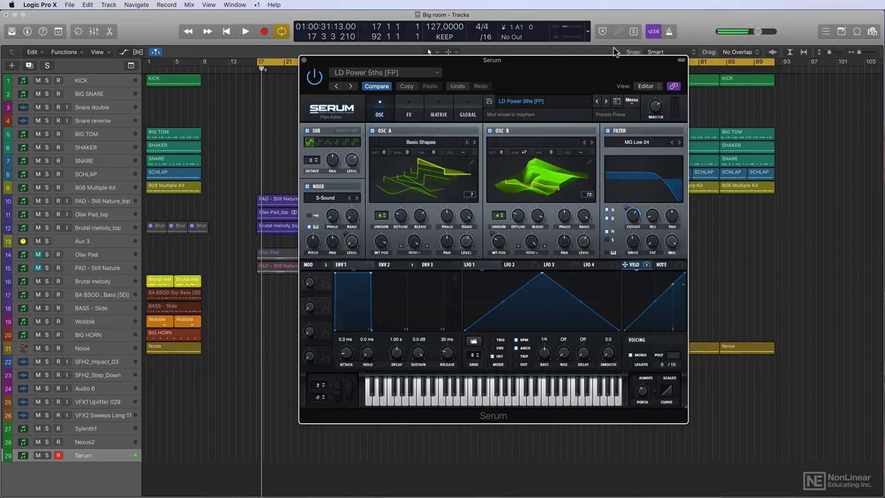
{"action": "left_click_drag", "start_coordinate": [551, 66], "coordinate": [580, 46]}
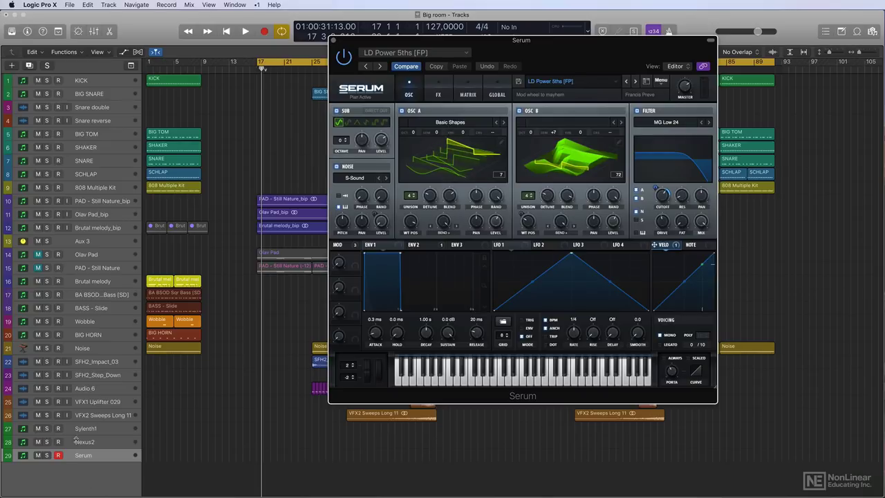
{"action": "left_click", "coordinate": [109, 431]}
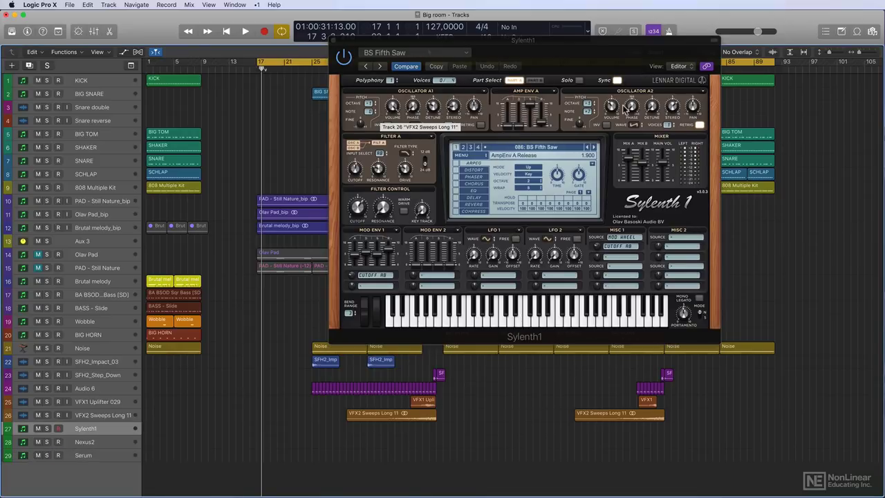
{"action": "key", "text": "Down"}
{"action": "key", "text": "Down"}
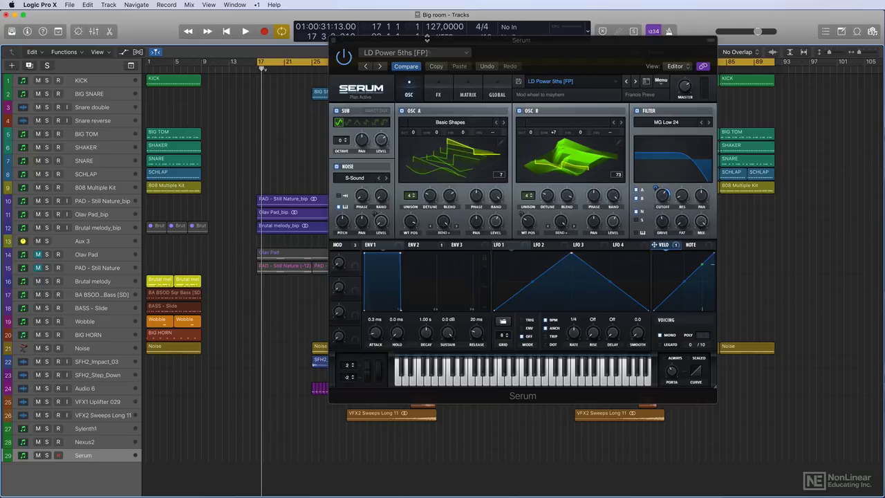